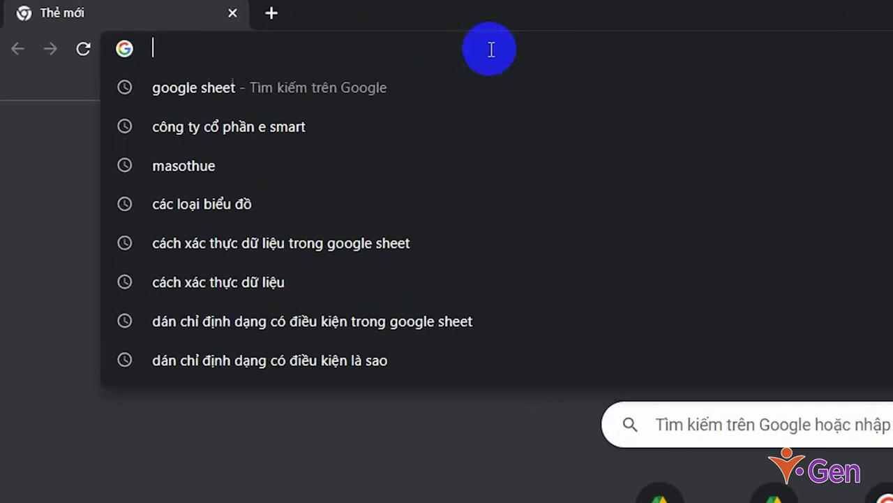
# Search Google for 'canva' and reach Canva's Vietnamese home page.
pyautogui.write('canva')
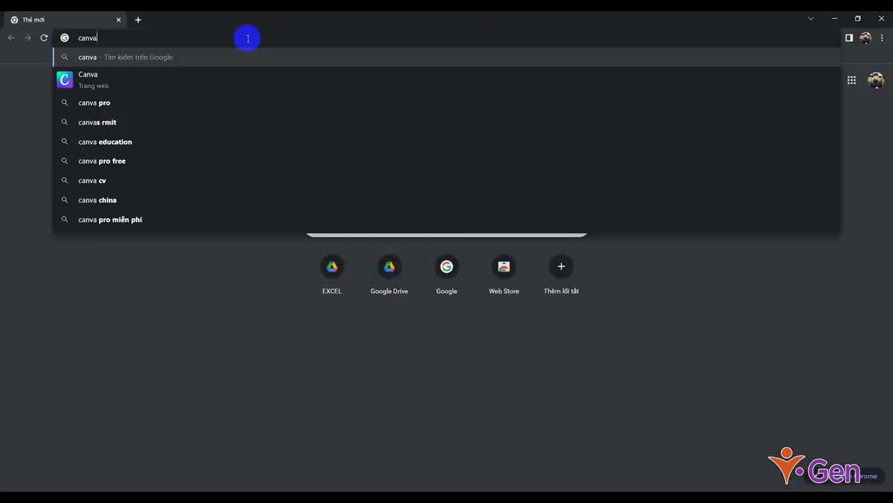
pyautogui.press('Return')
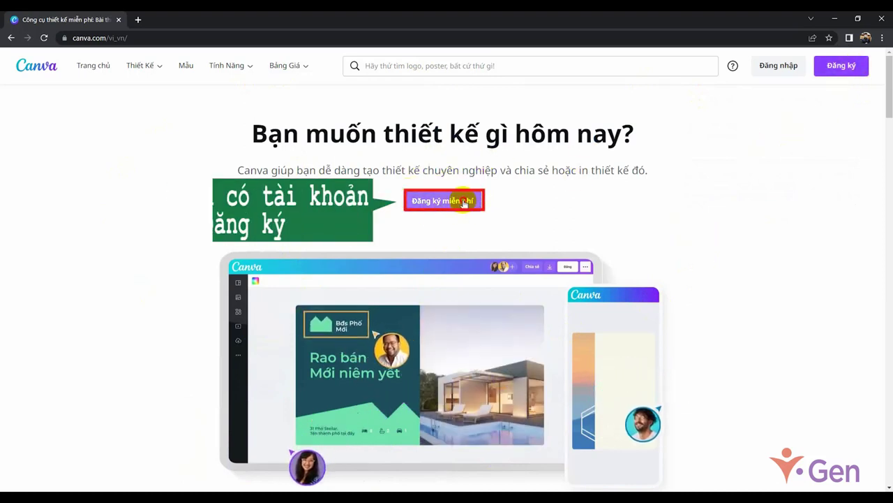
# Sign in to Canva using a Google account.
pyautogui.click(789, 70)
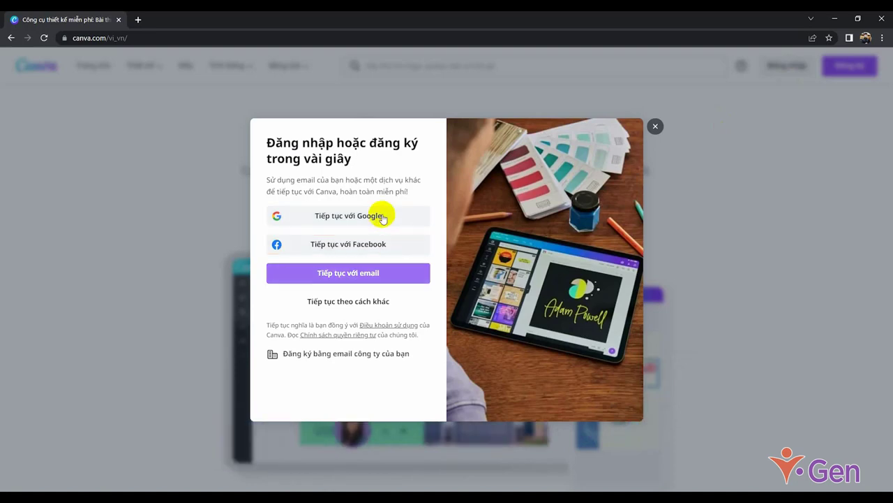
pyautogui.click(402, 219)
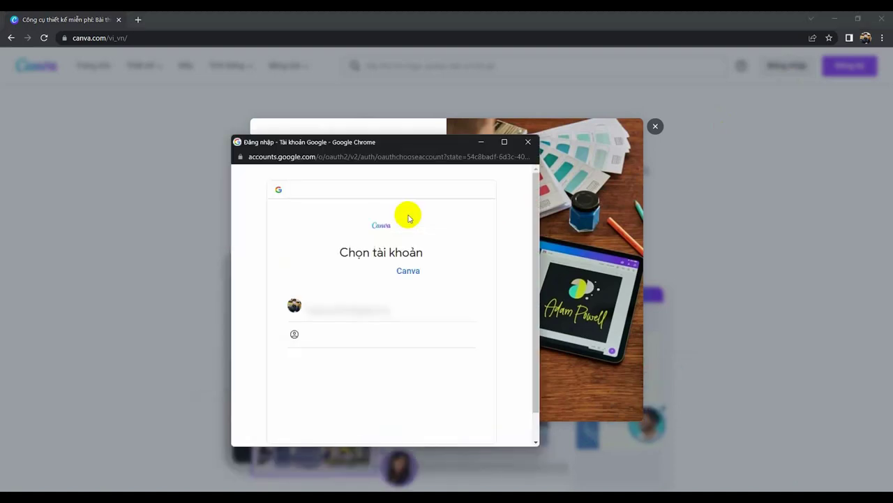
pyautogui.click(432, 298)
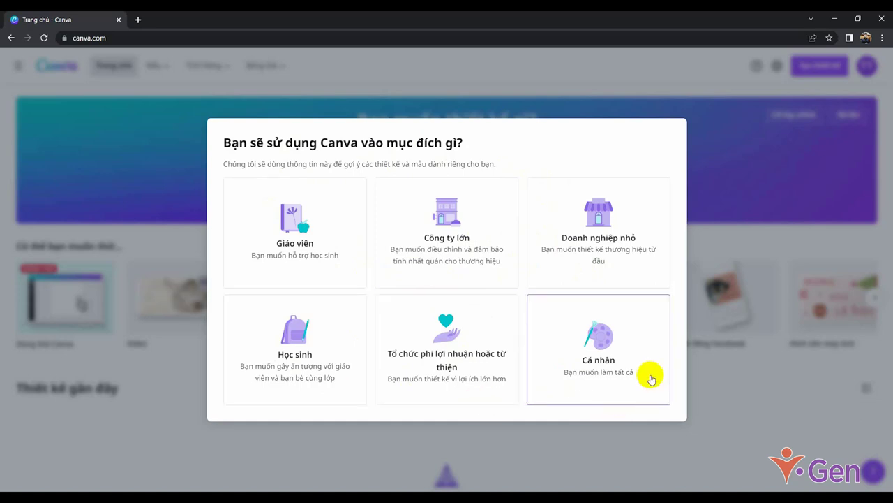
# Choose personal use (Cá nhân), then dismiss the Pro trial and email newsletter offers.
pyautogui.click(648, 332)
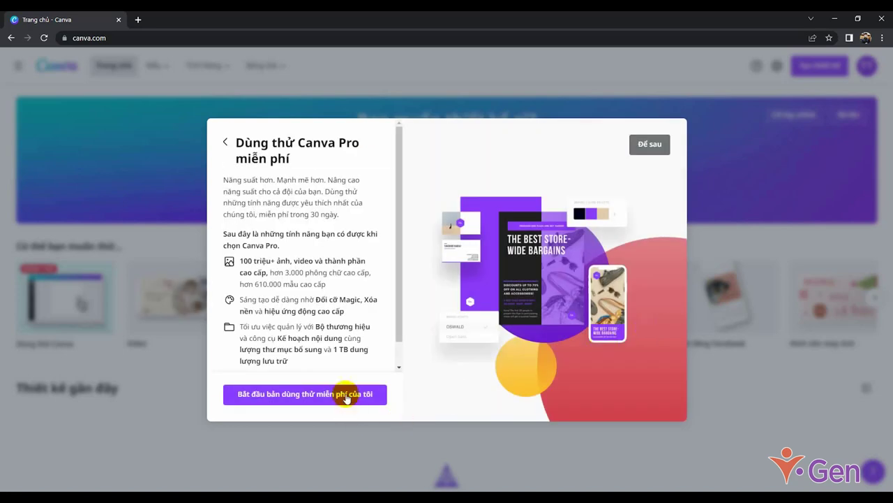
pyautogui.scroll(-1, 319, 297)
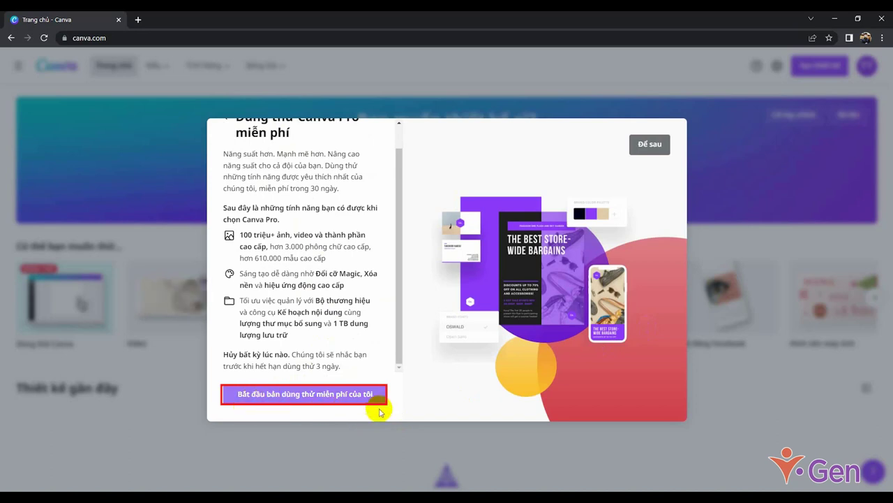
pyautogui.scroll(1, 379, 405)
pyautogui.click(650, 144)
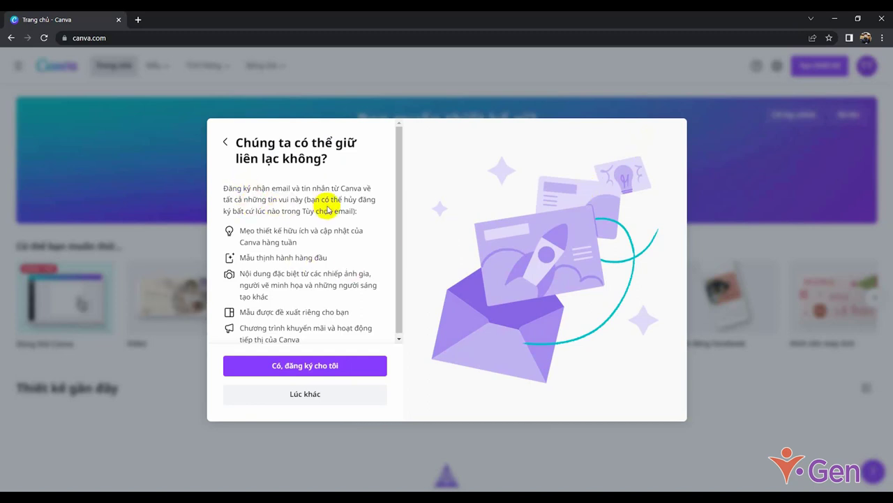
pyautogui.click(295, 394)
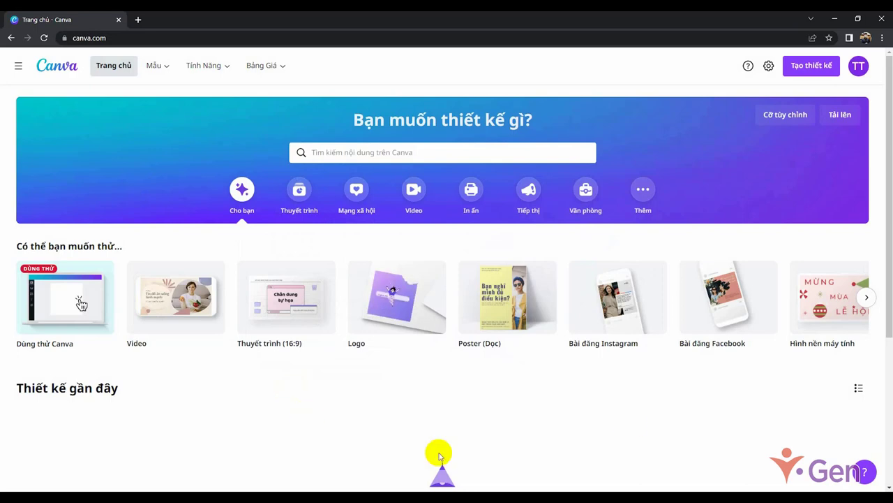
# Browse the presentation, social media, video, print, marketing and office categories, then bring up Tạo thiết kế.
pyautogui.moveTo(279, 339)
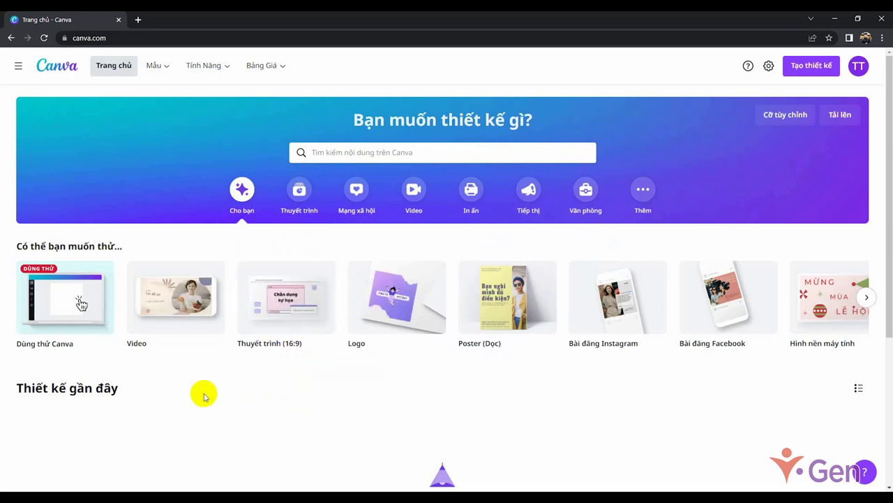
pyautogui.moveTo(88, 333)
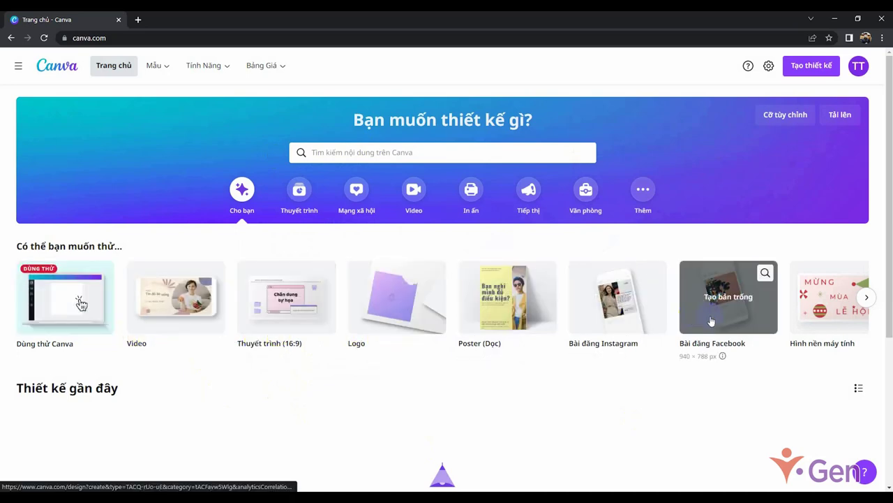
pyautogui.click(370, 196)
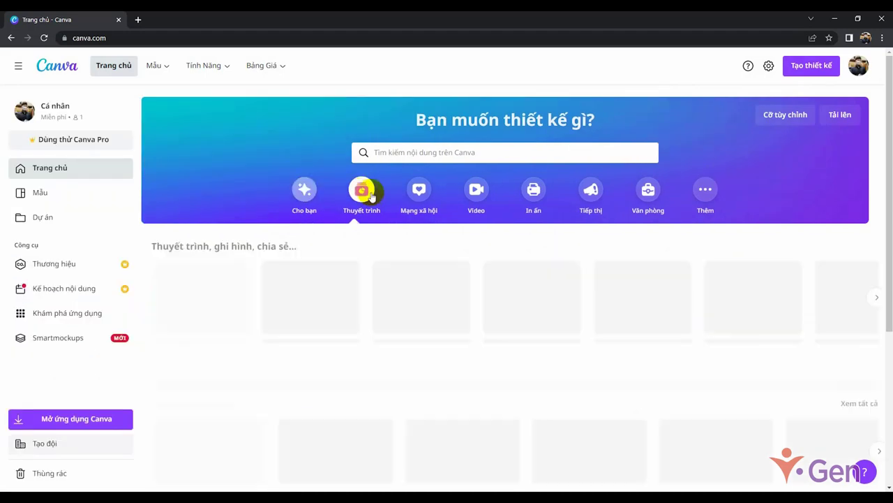
pyautogui.click(420, 191)
pyautogui.click(481, 192)
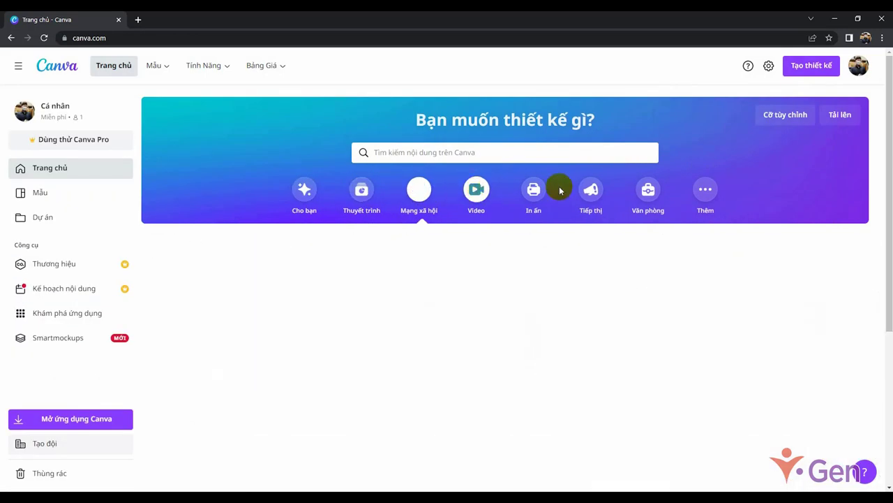
pyautogui.click(536, 198)
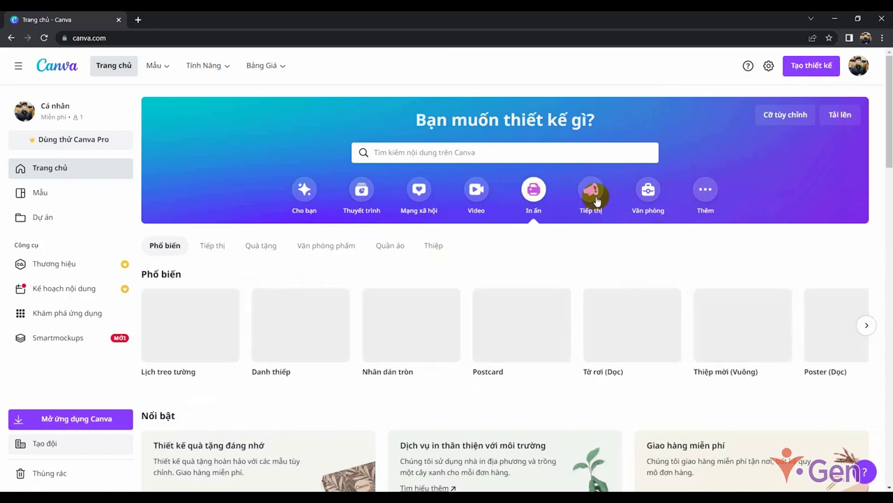
pyautogui.click(597, 197)
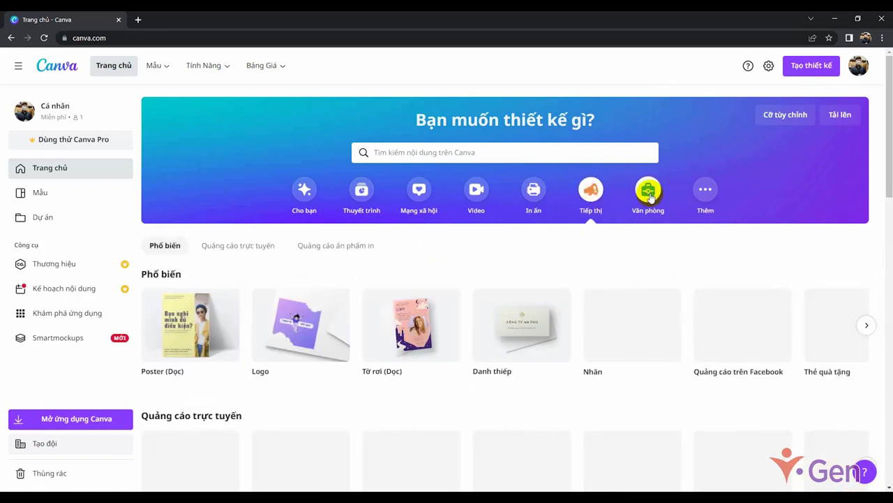
pyautogui.click(649, 195)
pyautogui.click(304, 189)
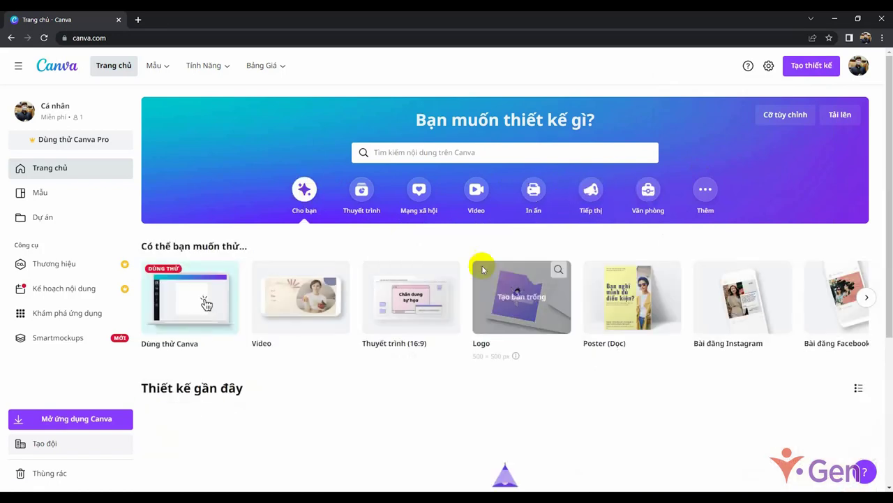
pyautogui.click(819, 65)
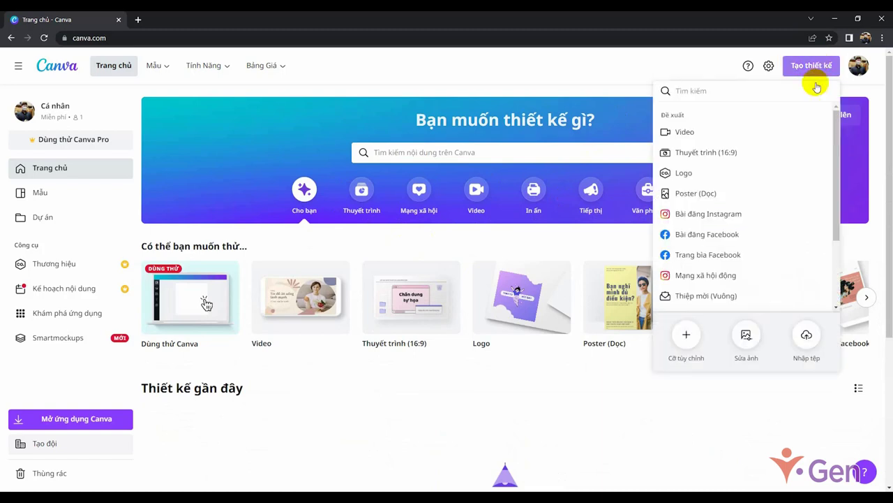
# Create a blank Thuyết trình (16:9) presentation and skip the editor's introductory tour.
pyautogui.click(716, 153)
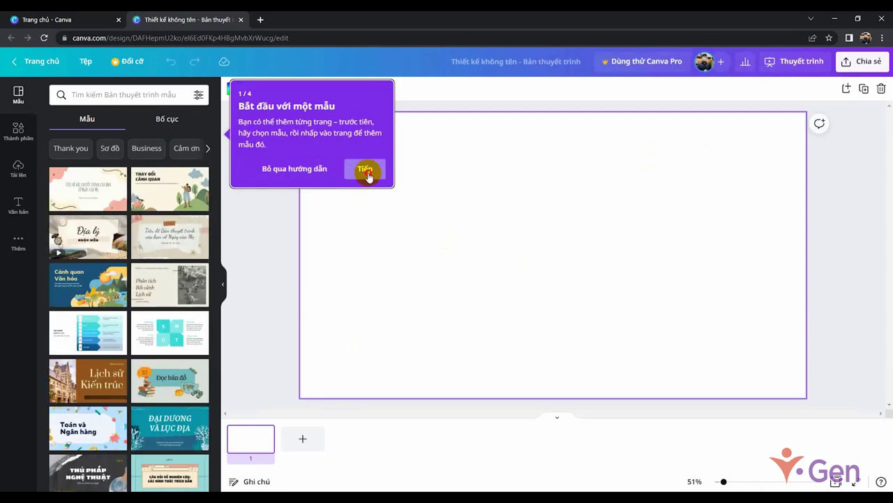
pyautogui.click(366, 171)
pyautogui.click(136, 265)
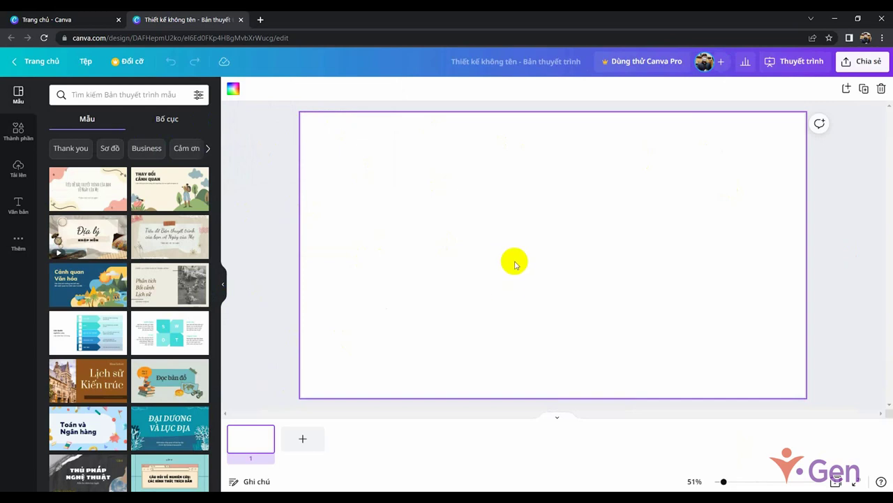
pyautogui.click(53, 95)
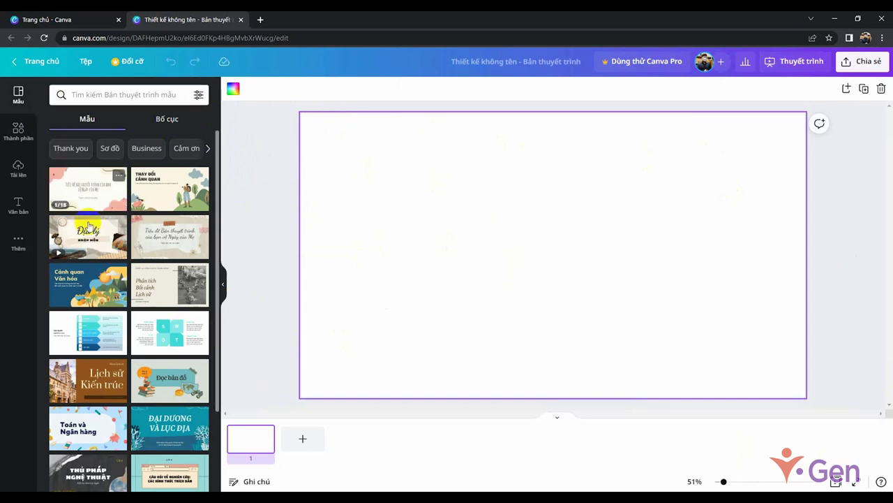
# Apply all 9 pages of the Địa lý template, preview pages 2 and 3, then return to page 1.
pyautogui.click(103, 252)
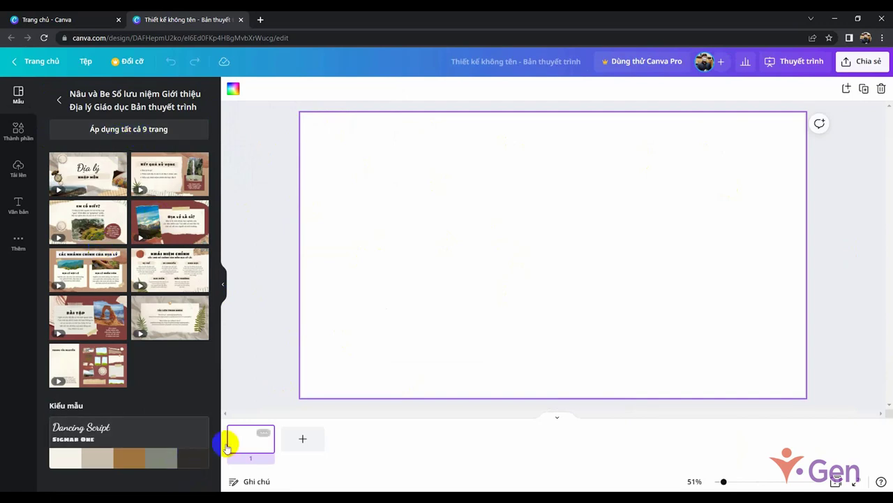
pyautogui.click(88, 176)
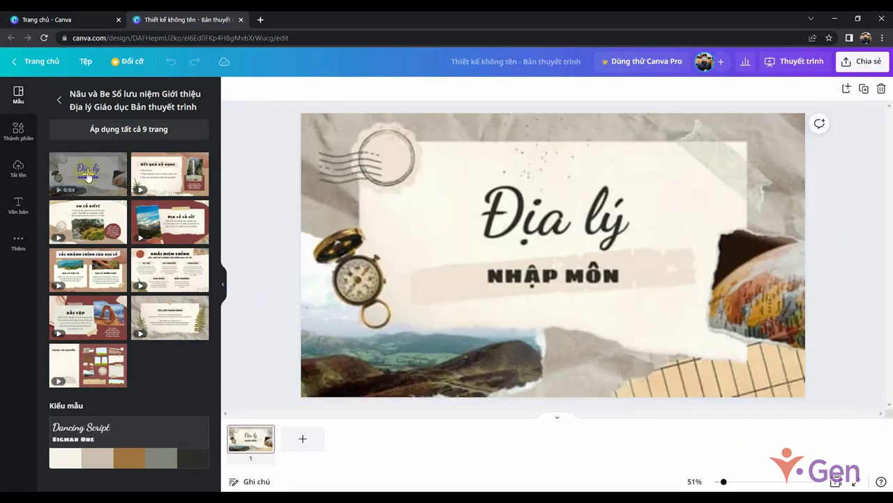
pyautogui.click(159, 130)
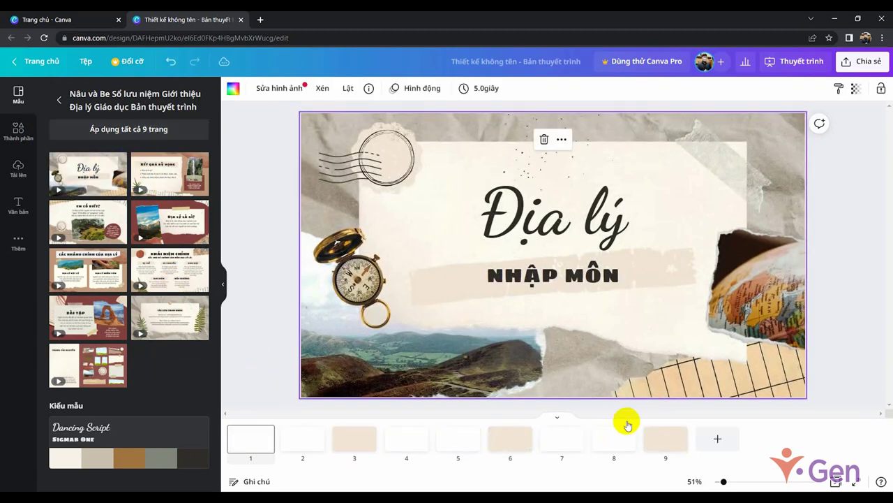
pyautogui.click(315, 444)
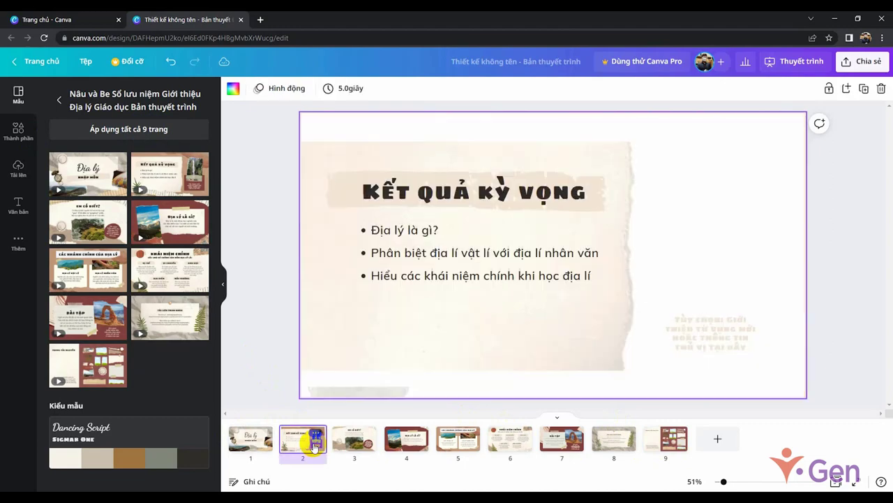
pyautogui.click(367, 444)
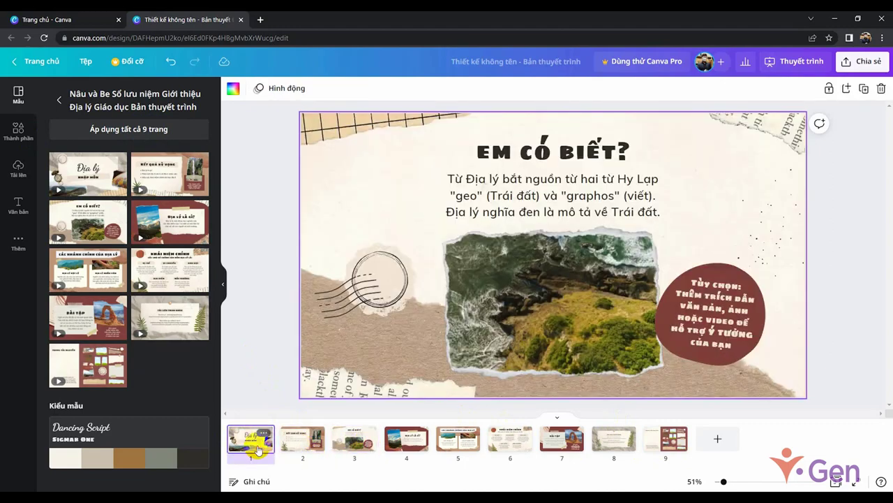
pyautogui.click(252, 439)
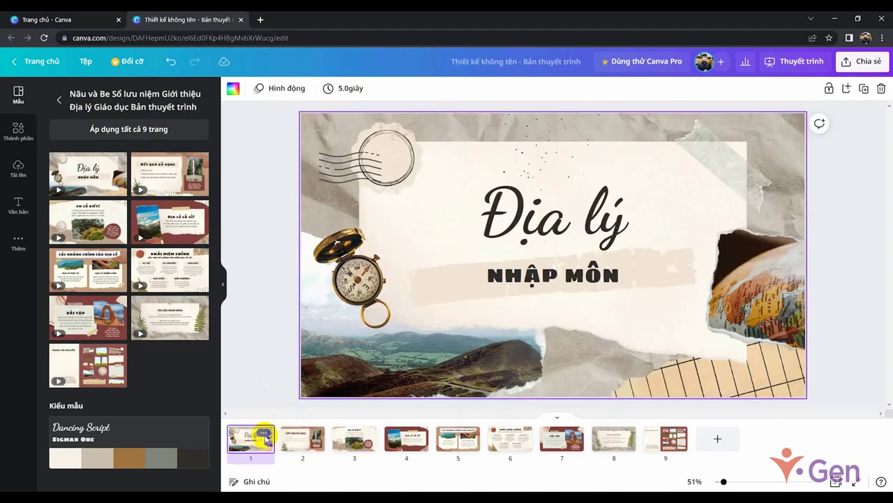
# Replace the 'Địa lý' title text with 'Làm quen Canva'.
pyautogui.doubleClick(610, 213)
pyautogui.click(628, 213)
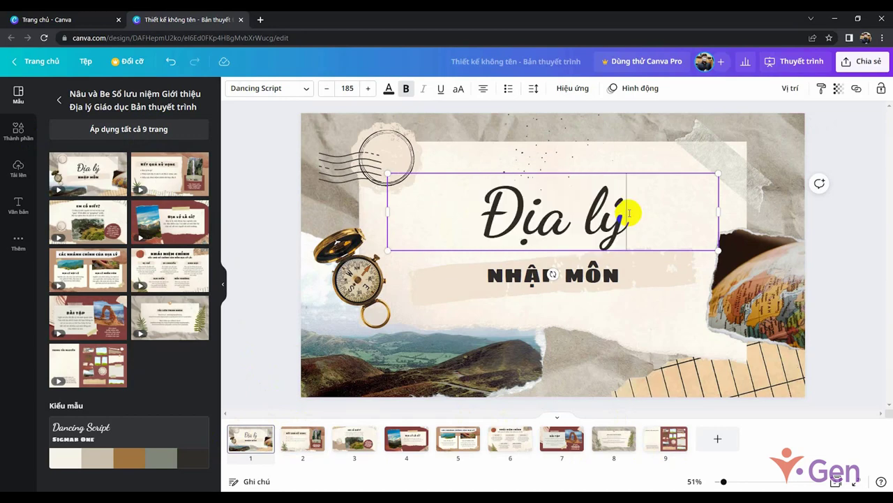
pyautogui.moveTo(609, 224); pyautogui.dragTo(488, 219)
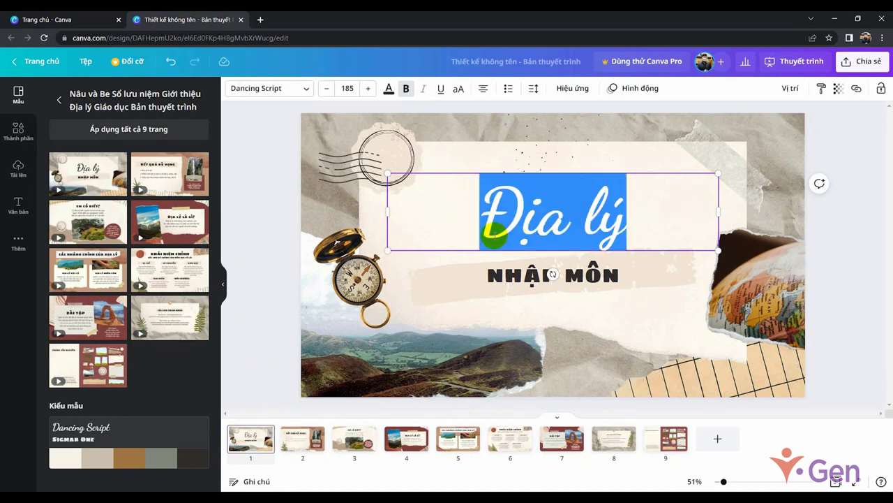
pyautogui.write('Làm quen Canva')
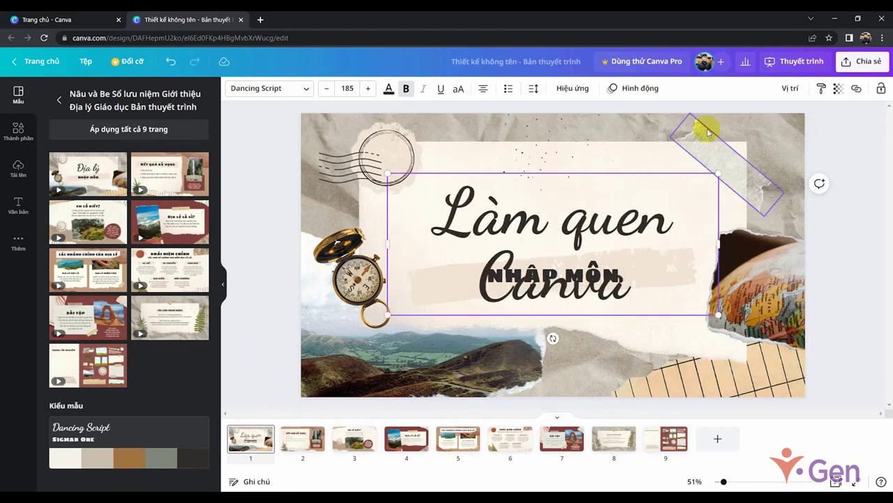
# Set the new title's font size to 120.
pyautogui.moveTo(443, 222); pyautogui.dragTo(620, 299)
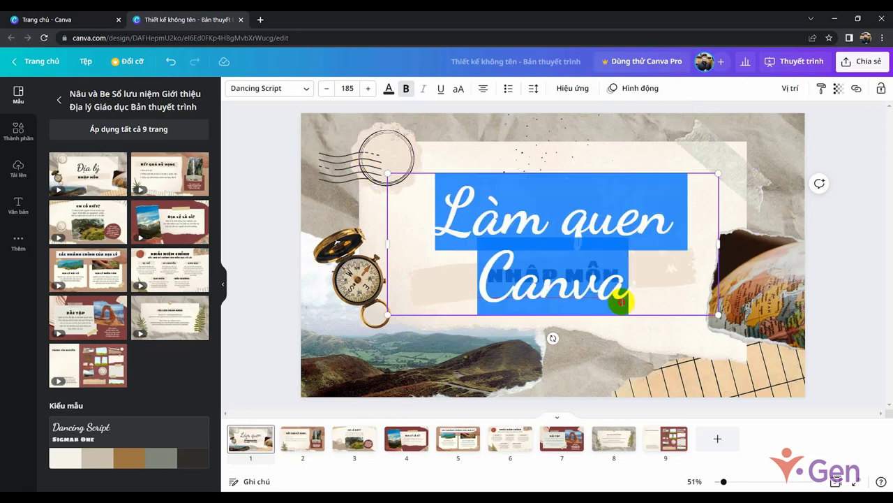
pyautogui.click(347, 88)
pyautogui.write('120')
pyautogui.press('Return')
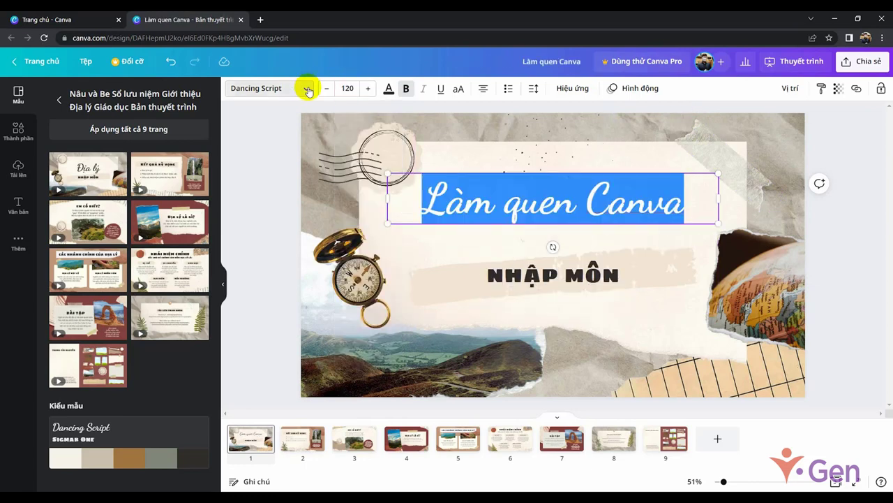
pyautogui.click(305, 88)
# Try Muli Regular, keep Dancing Script, and colour the title black.
pyautogui.click(73, 140)
pyautogui.click(121, 120)
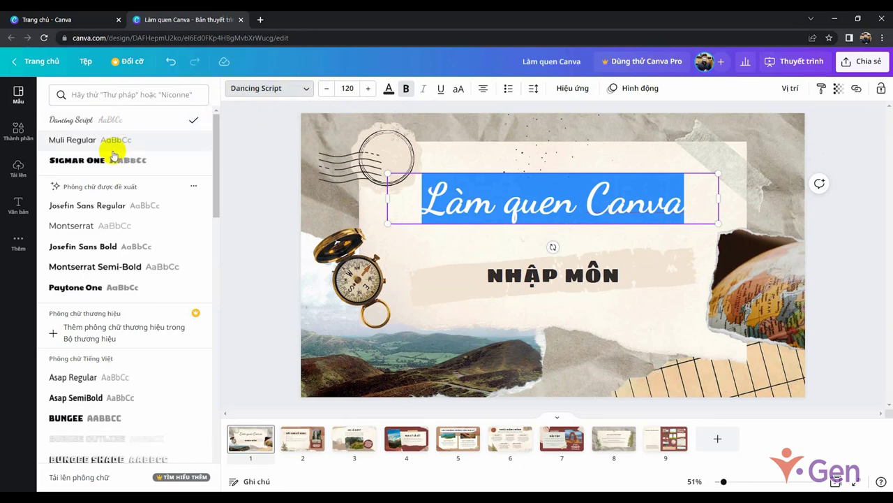
pyautogui.click(389, 90)
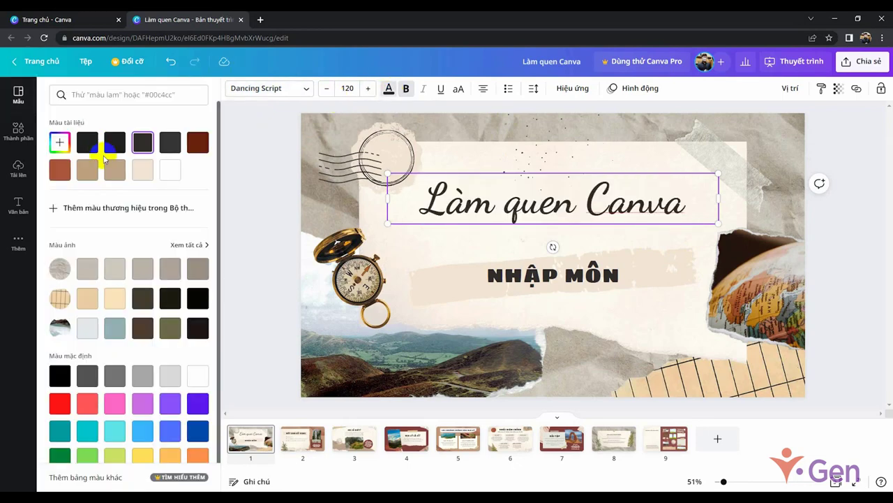
pyautogui.click(87, 142)
# Toggle bold, underline and list formatting on the title, leaving it centred.
pyautogui.moveTo(421, 203); pyautogui.dragTo(708, 205)
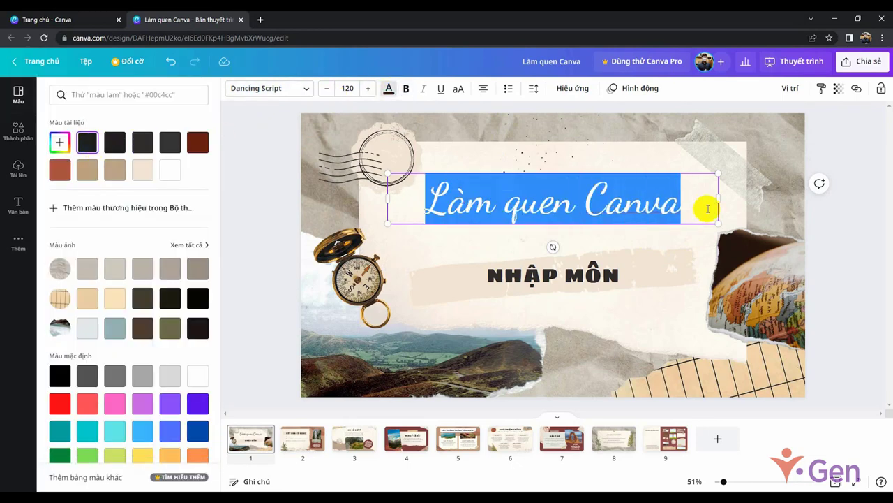
pyautogui.click(406, 89)
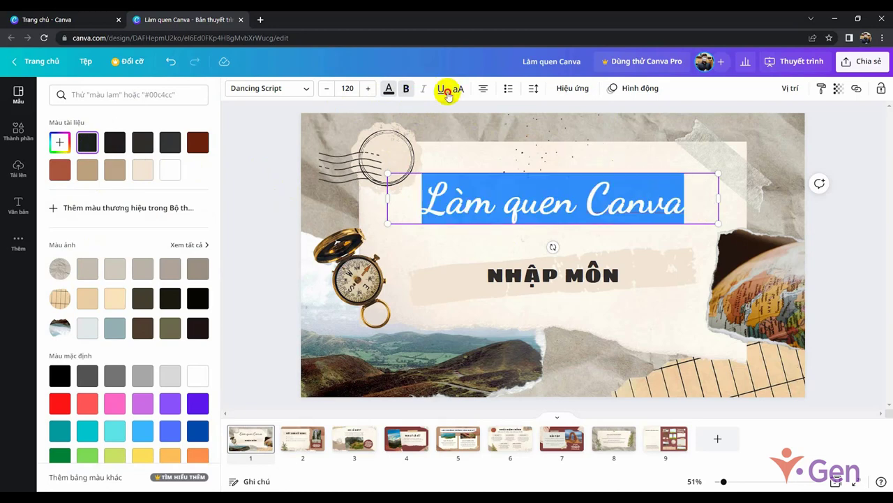
pyautogui.click(448, 92)
pyautogui.click(485, 91)
pyautogui.click(484, 89)
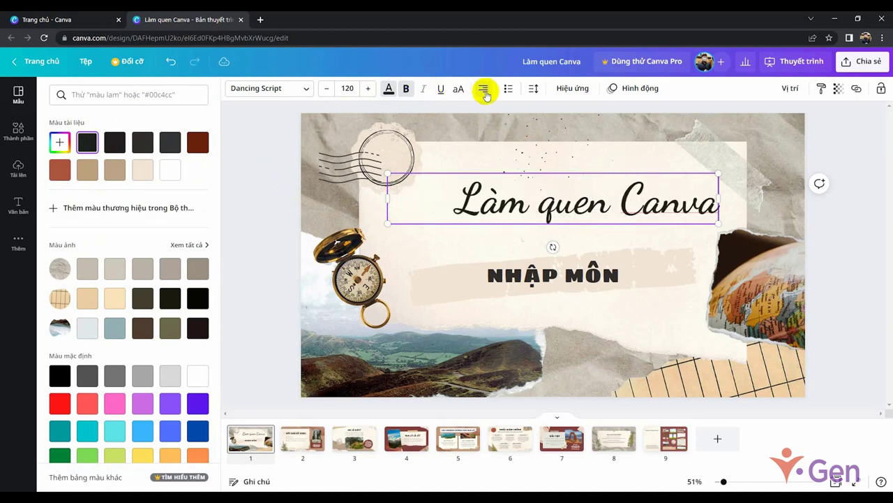
pyautogui.click(484, 90)
pyautogui.click(507, 90)
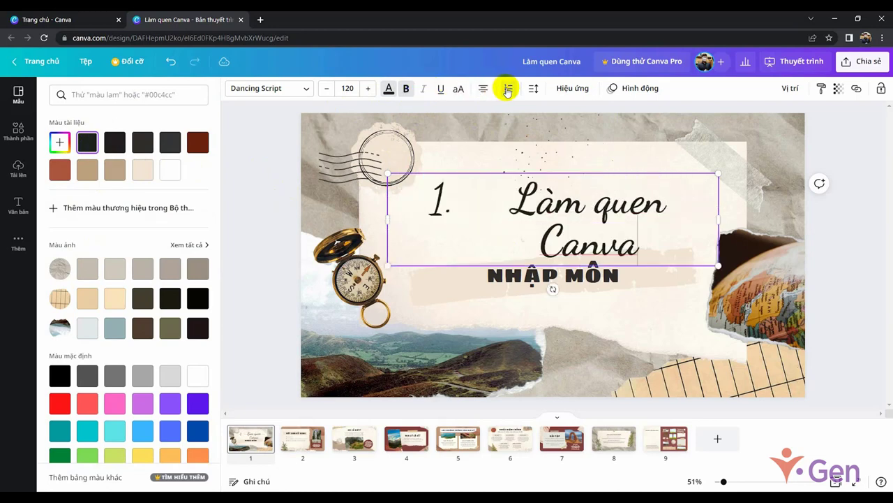
pyautogui.click(508, 90)
# Give the title the Nâng lên lift shadow effect.
pyautogui.click(535, 89)
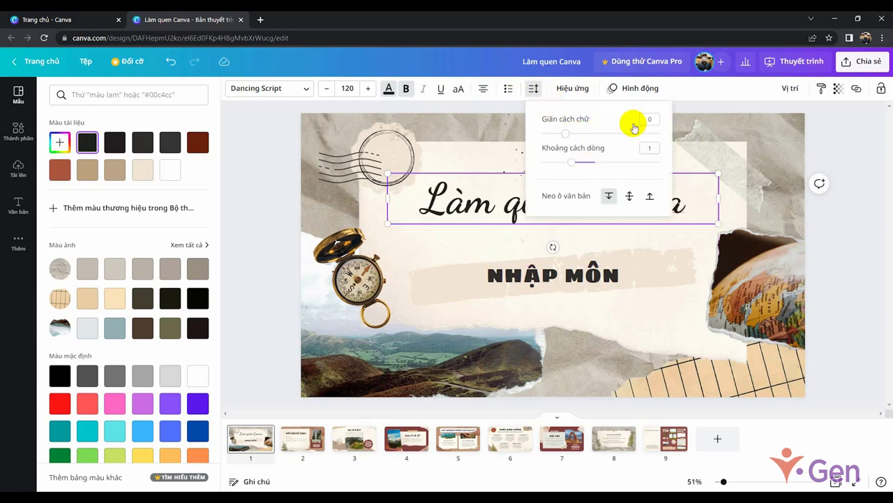
pyautogui.click(559, 90)
pyautogui.click(176, 152)
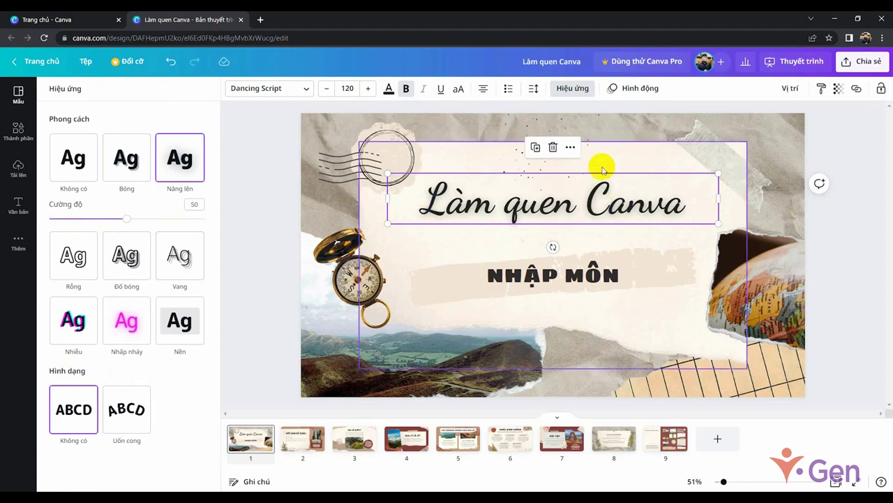
# Apply the Nổ text animation to the title and bring up the Thuyết trình options.
pyautogui.click(640, 90)
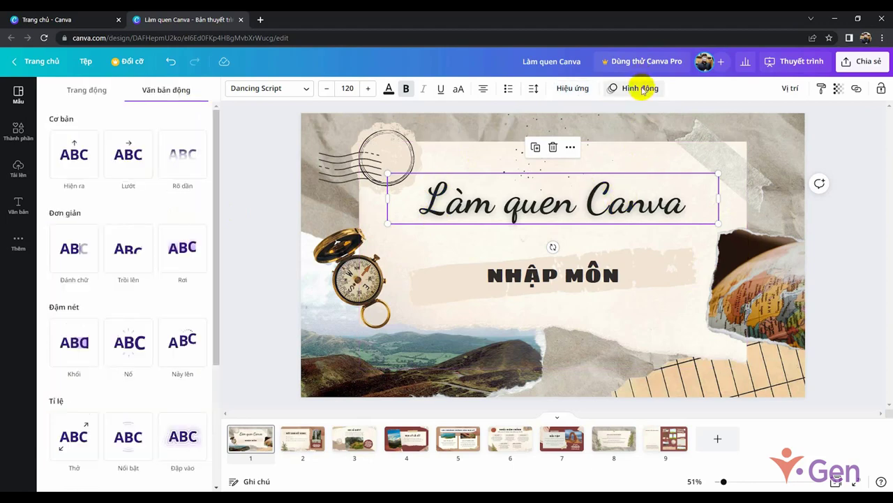
pyautogui.click(131, 343)
pyautogui.press('Escape')
pyautogui.click(802, 63)
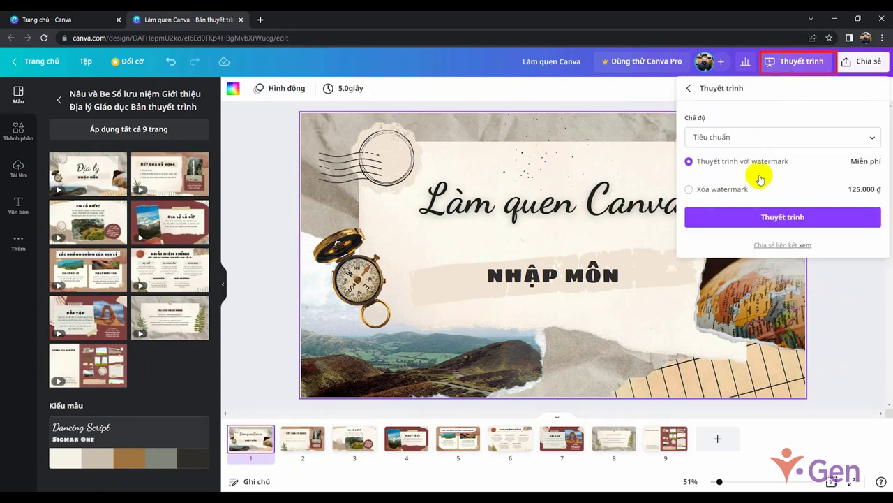
# Present full screen from the title slide to 'Các nhánh chính của Địa lý', then exit.
pyautogui.click(782, 216)
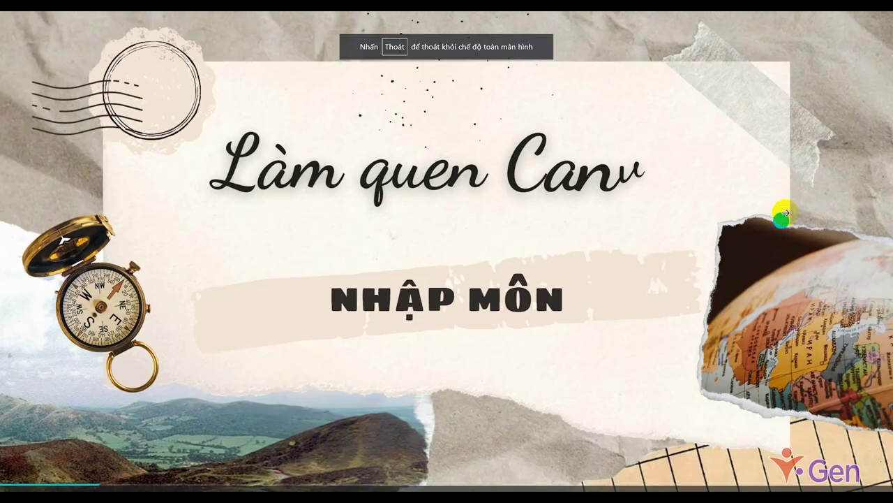
pyautogui.click(660, 327)
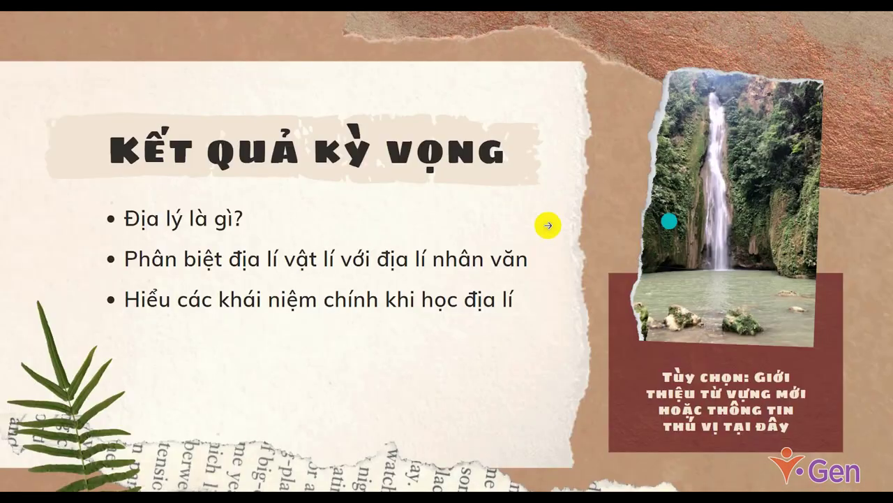
pyautogui.click(774, 279)
pyautogui.click(724, 281)
pyautogui.click(776, 280)
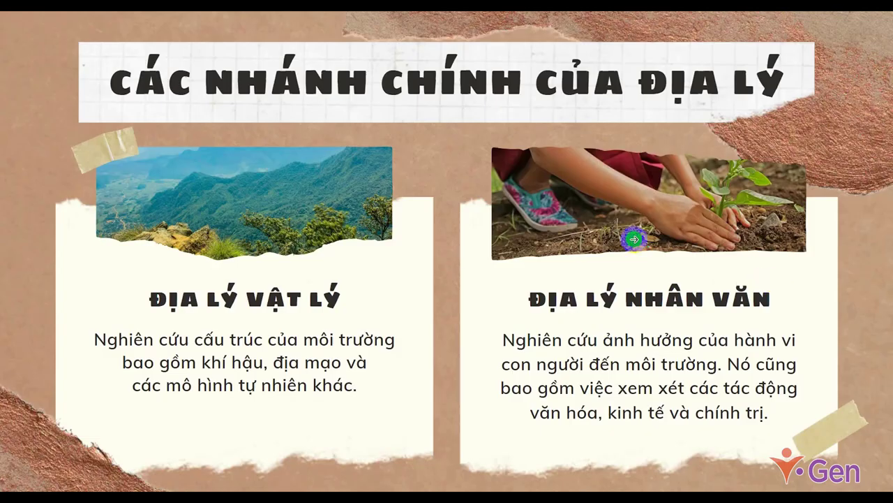
pyautogui.press('Escape')
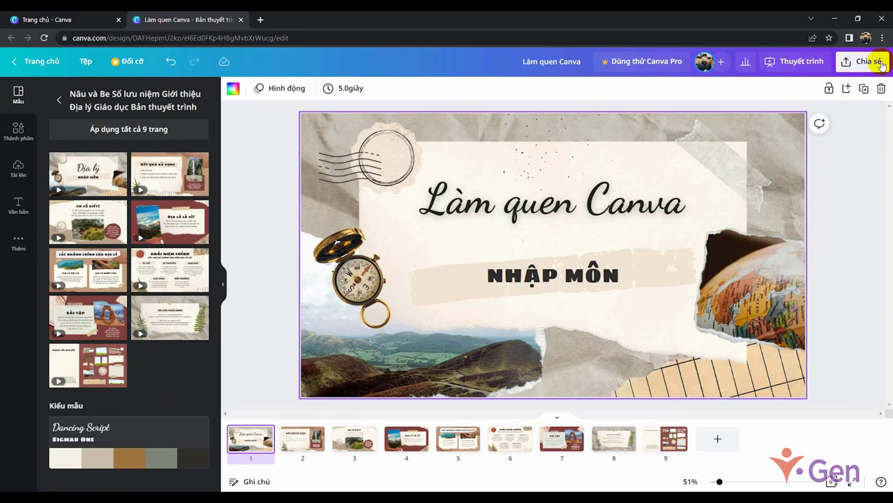
# Set the design's link access to 'Bất cứ ai có liên kết này' (anyone with the link).
pyautogui.click(869, 63)
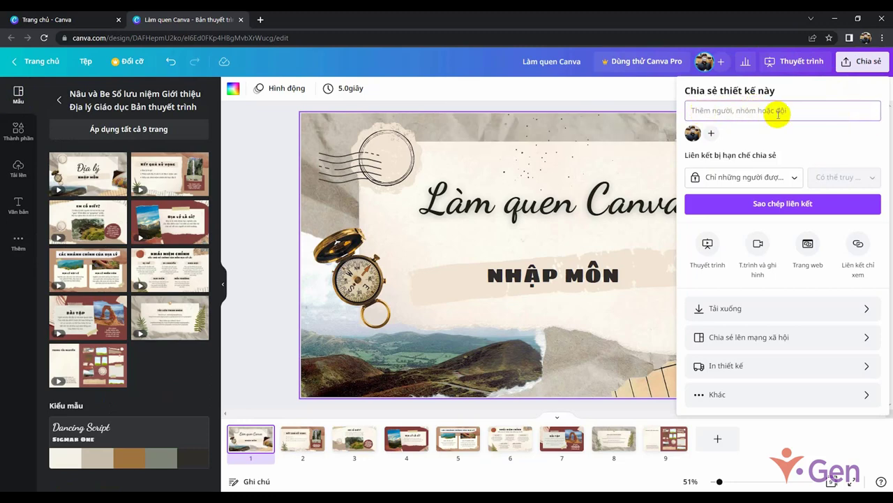
pyautogui.click(793, 177)
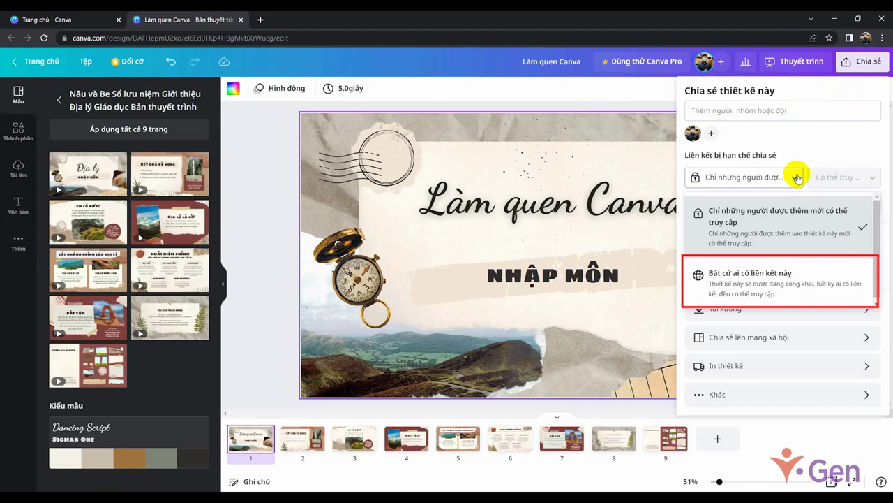
pyautogui.click(807, 283)
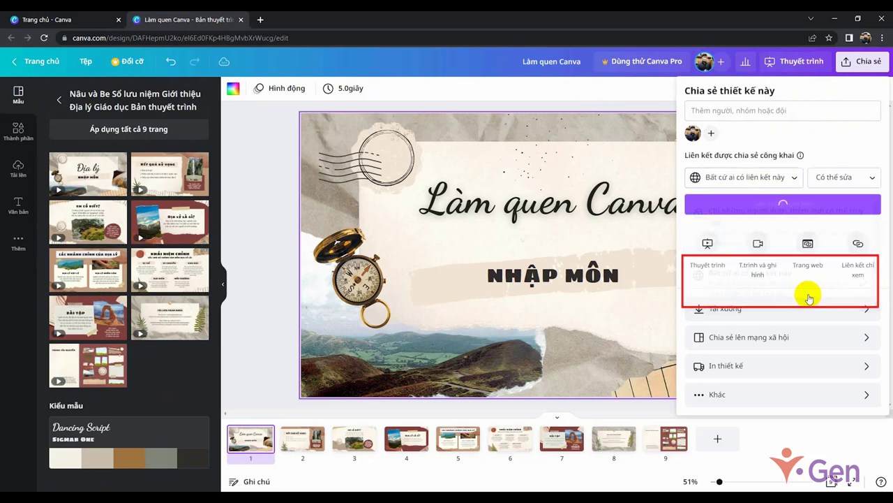
# Copy the share link, keeping the 'Có thể sửa' edit permission.
pyautogui.click(845, 202)
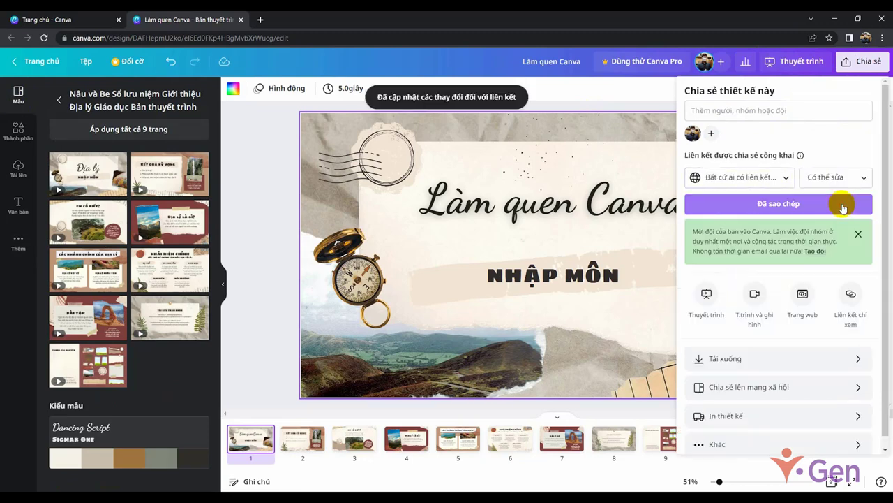
pyautogui.click(864, 178)
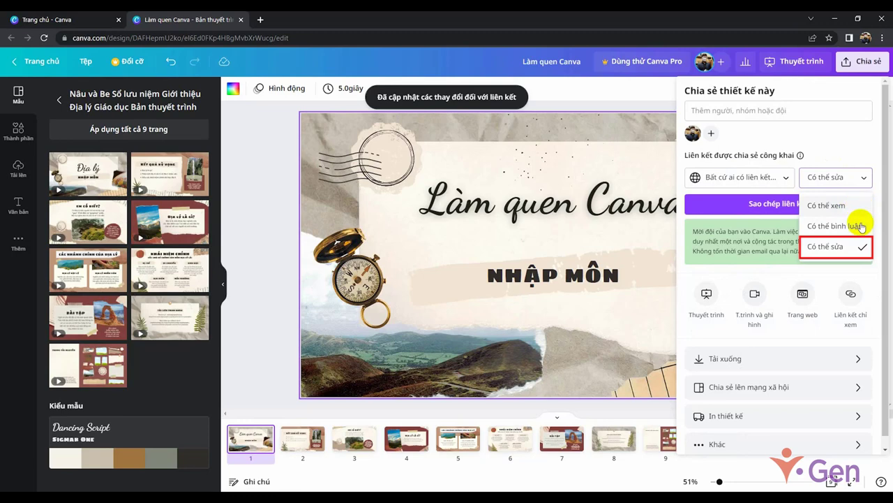
pyautogui.click(739, 203)
pyautogui.scroll(-1, 709, 301)
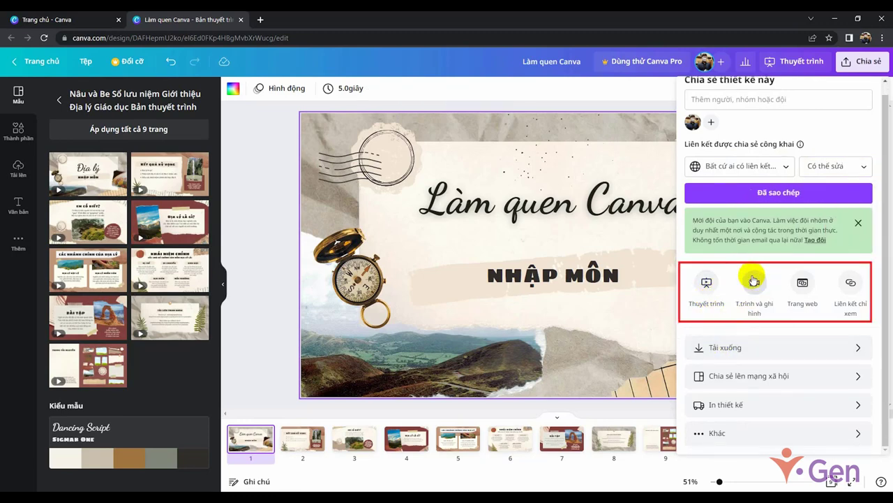
# Browse the download file types and other sharing options, then close the Share panel.
pyautogui.click(757, 347)
pyautogui.click(844, 135)
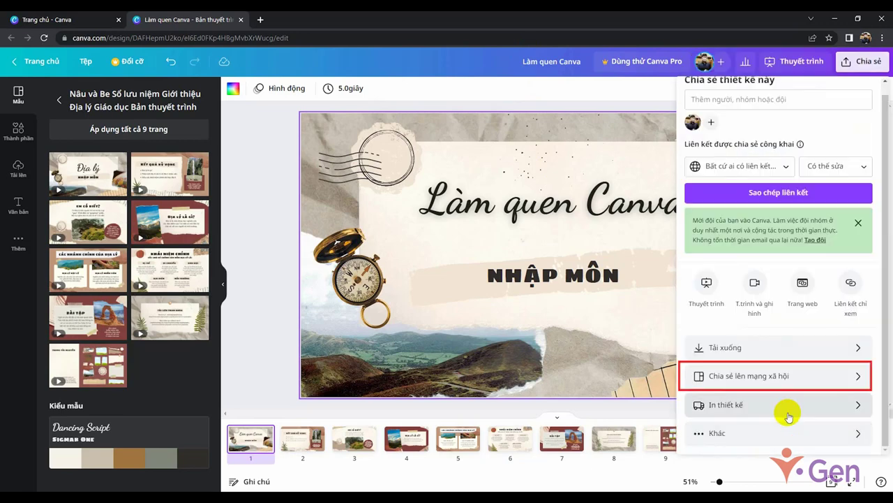
pyautogui.scroll(1, 828, 385)
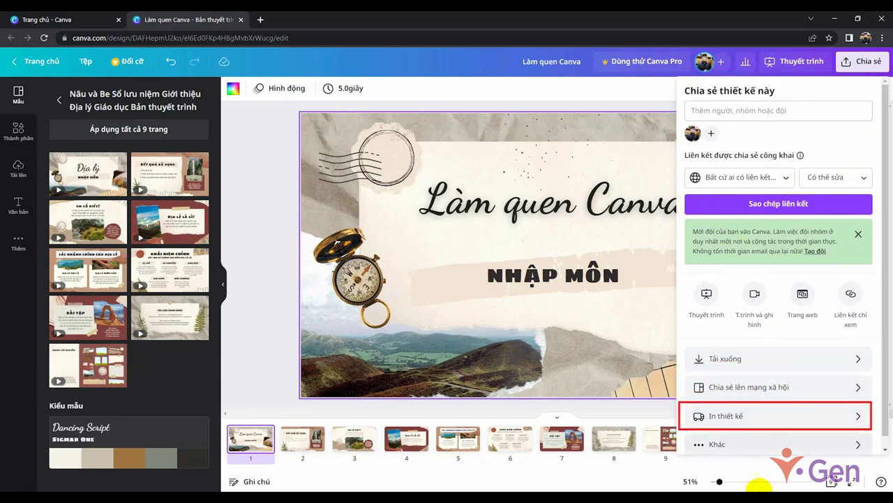
pyautogui.click(719, 432)
pyautogui.press('Escape')
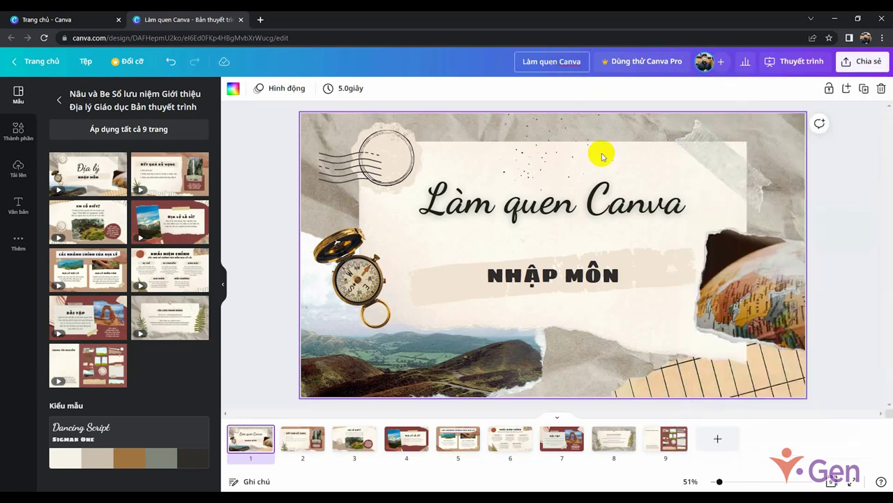